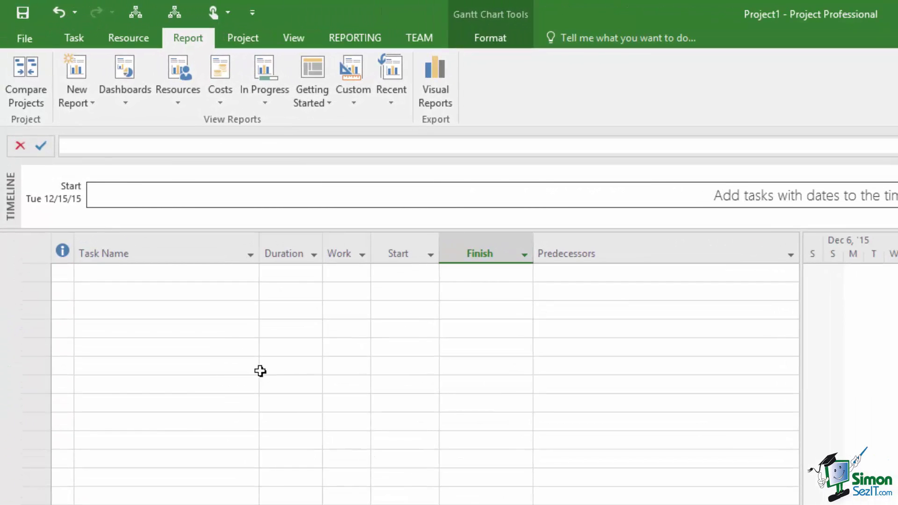
# Step: Show the Task tab, then the Resource tab of the ribbon
pyautogui.click(77, 39)
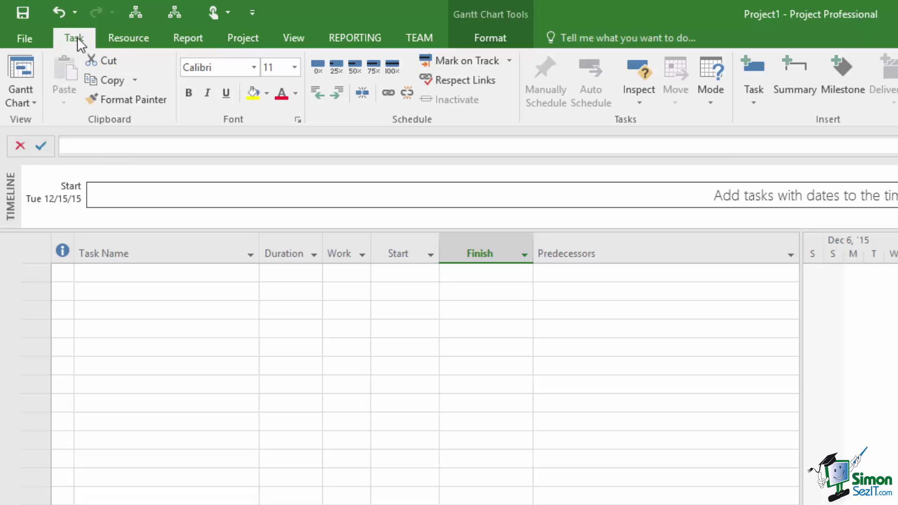
pyautogui.click(135, 38)
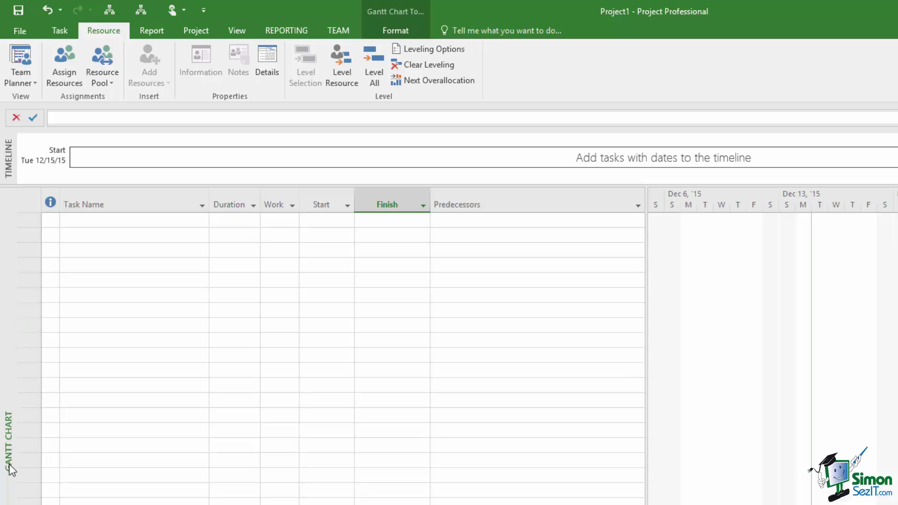
# Step: Move from the Format tab to the View tab and pick Network Diagram
pyautogui.click(396, 30)
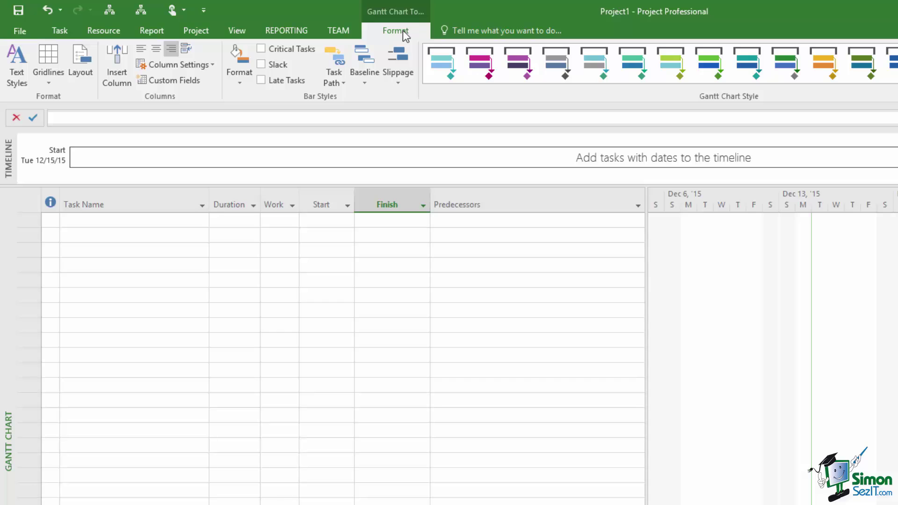
pyautogui.click(236, 31)
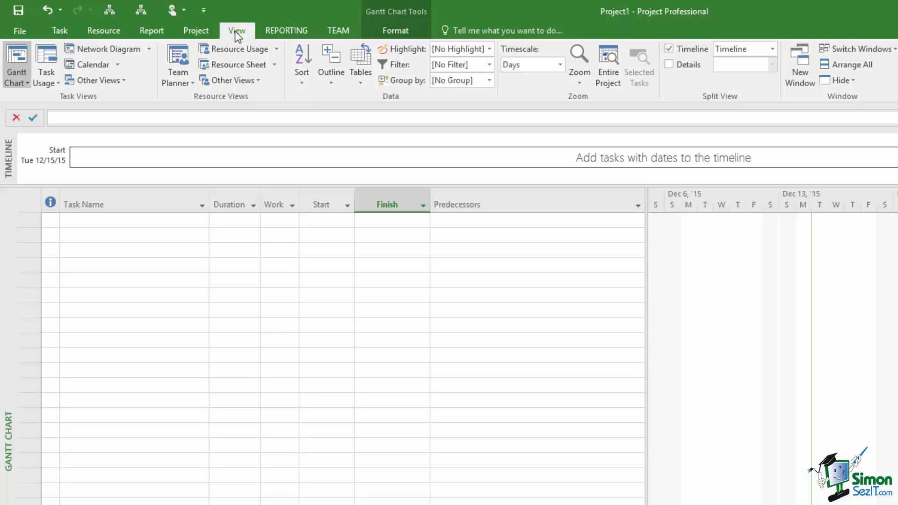
pyautogui.click(101, 47)
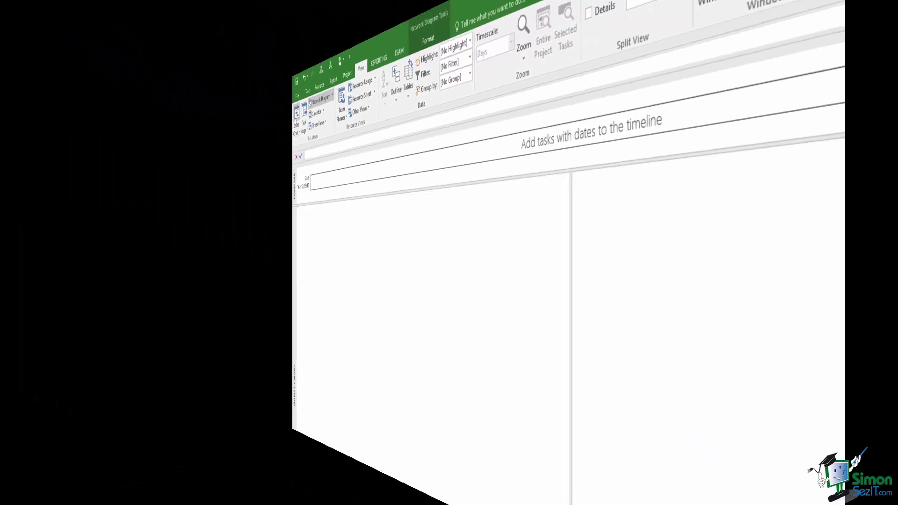
# Step: Choose Gantt Chart on the View tab, briefly opening and closing Other Views
pyautogui.click(12, 65)
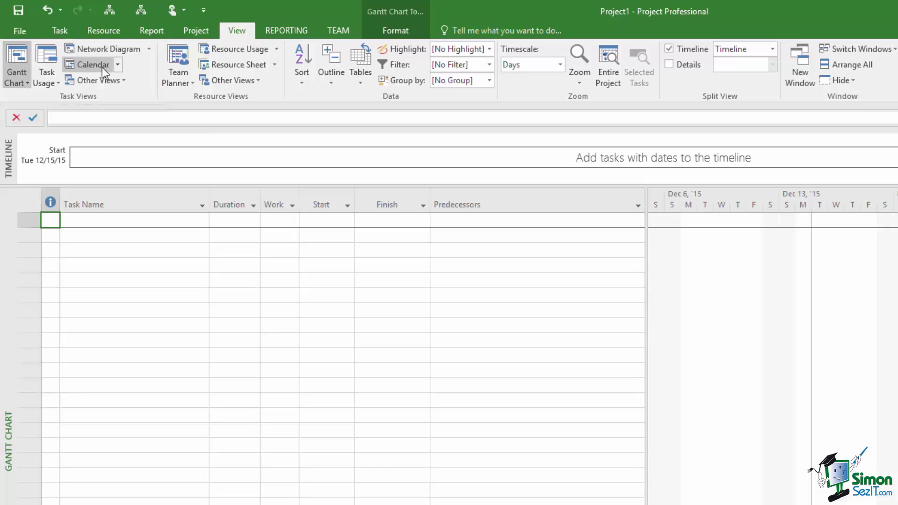
pyautogui.click(124, 81)
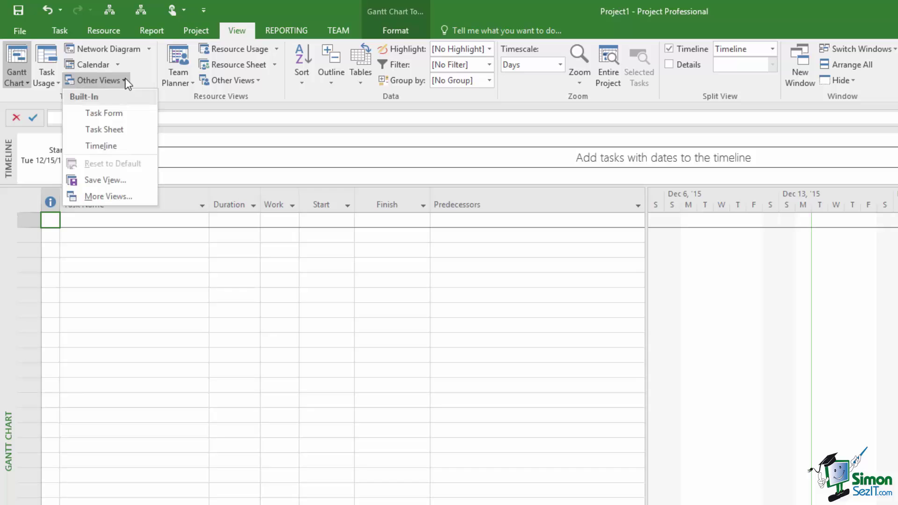
pyautogui.click(124, 80)
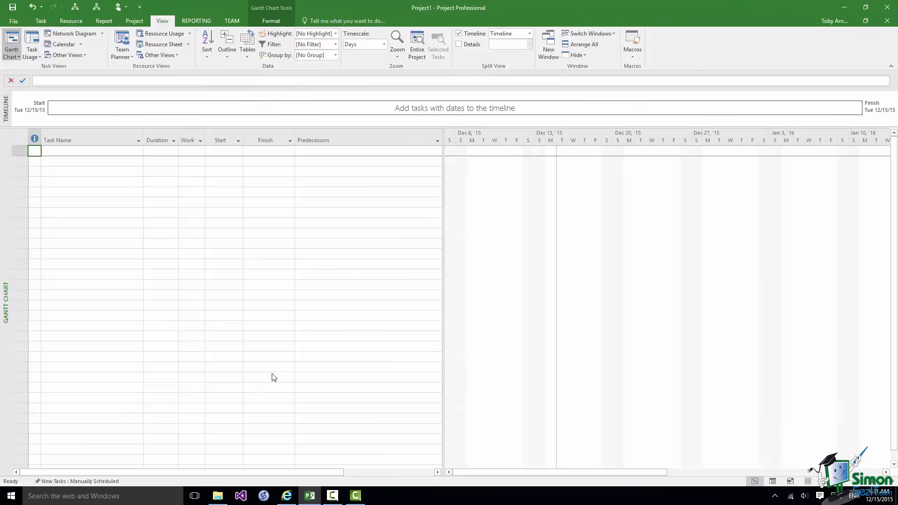
# Step: Enter 'Task 1' as the first task name on the Task tab
pyautogui.click(40, 21)
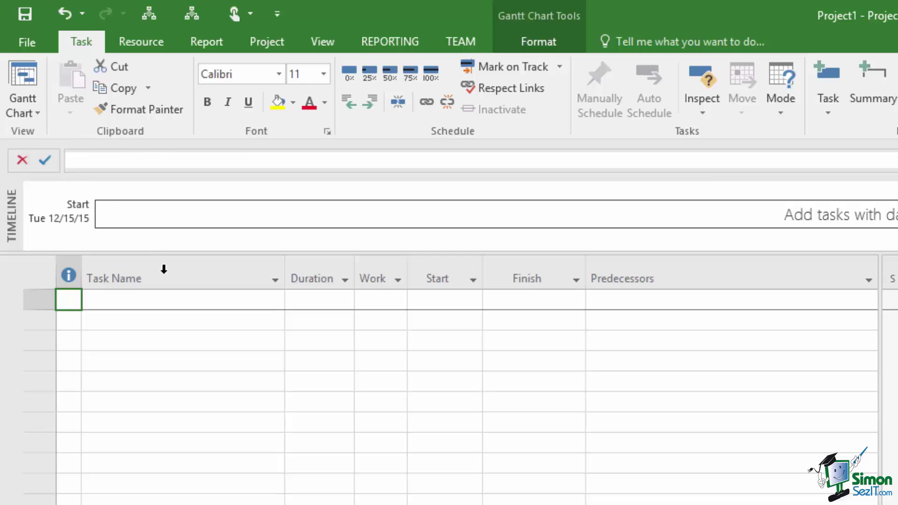
pyautogui.click(145, 300)
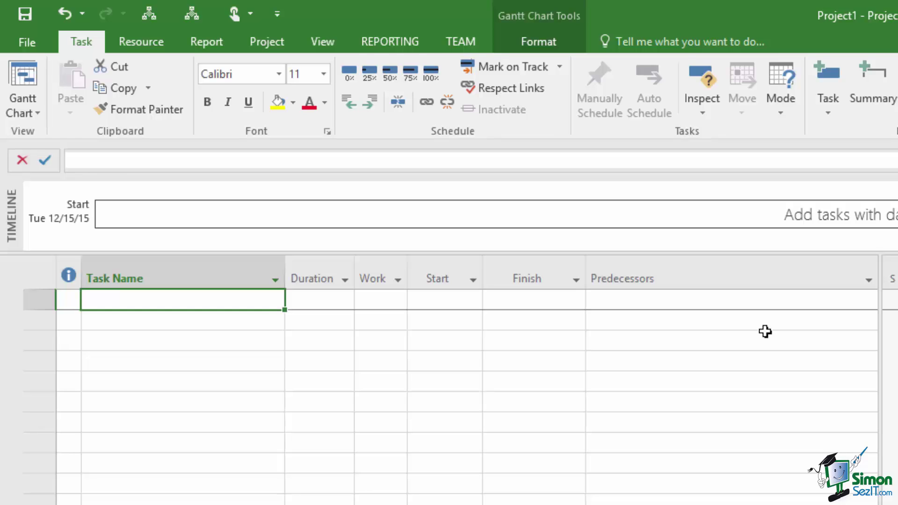
pyautogui.write('Task 1')
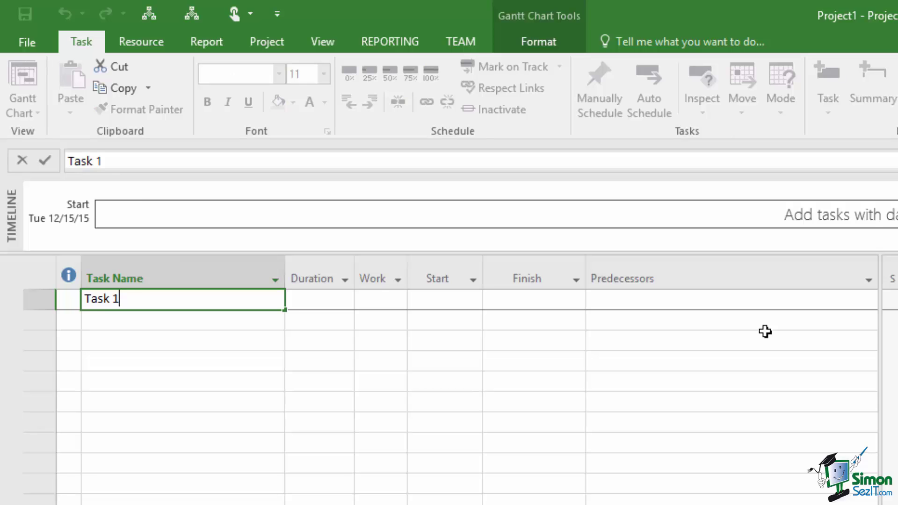
pyautogui.press('Return')
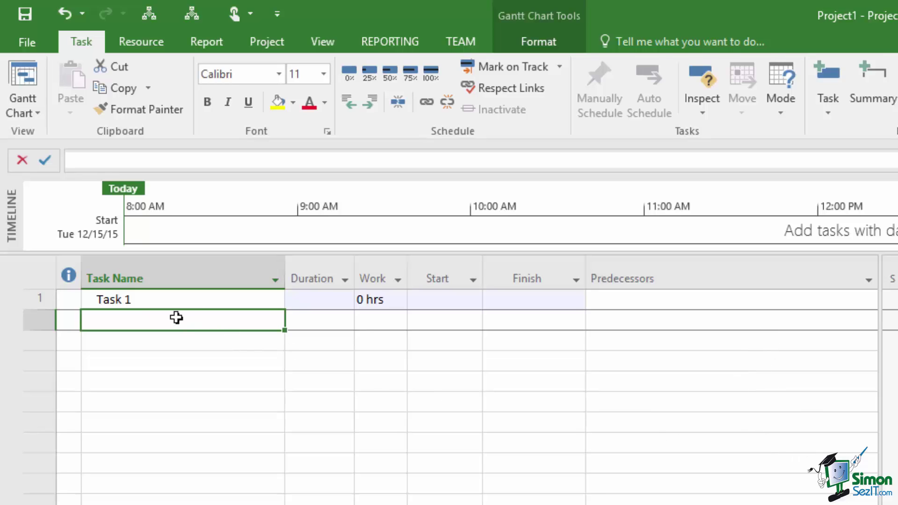
# Step: Format the Task 1 name as bold italic Blackoak Std at size 18
pyautogui.click(134, 301)
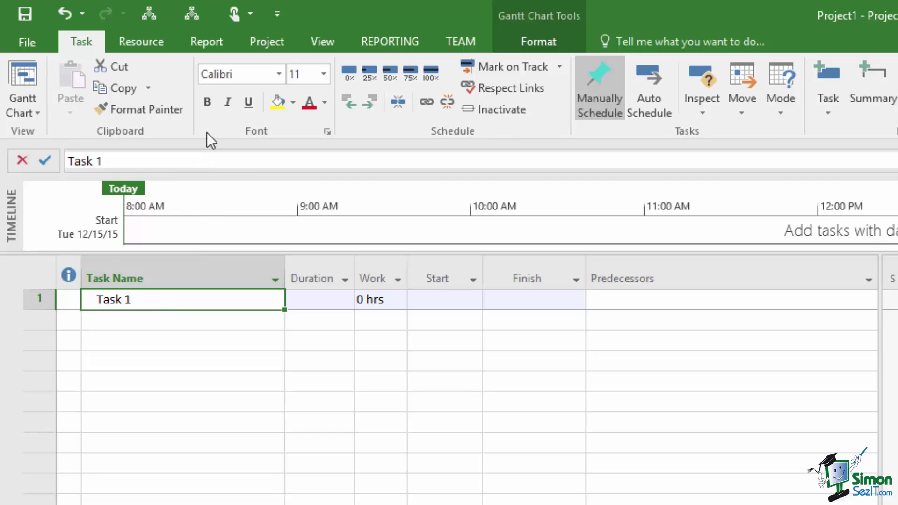
pyautogui.click(211, 102)
pyautogui.click(229, 102)
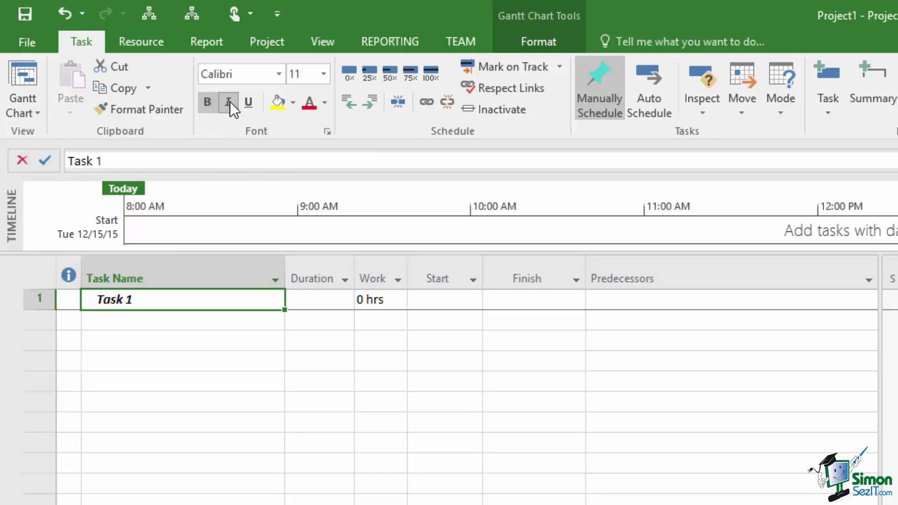
pyautogui.click(279, 75)
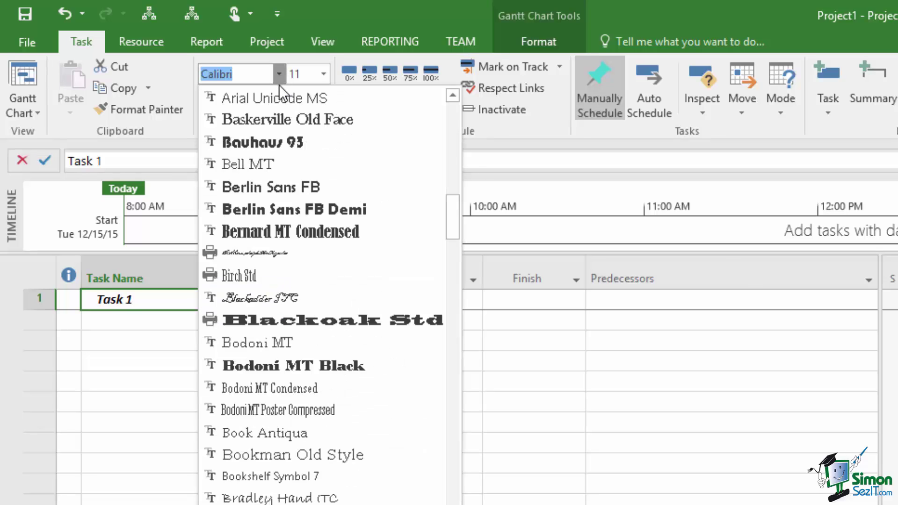
pyautogui.click(285, 322)
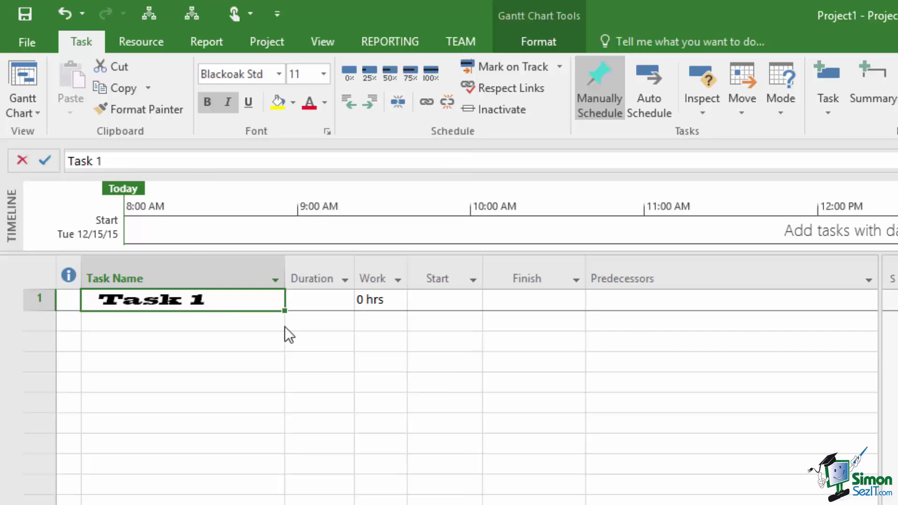
pyautogui.click(323, 74)
pyautogui.click(309, 218)
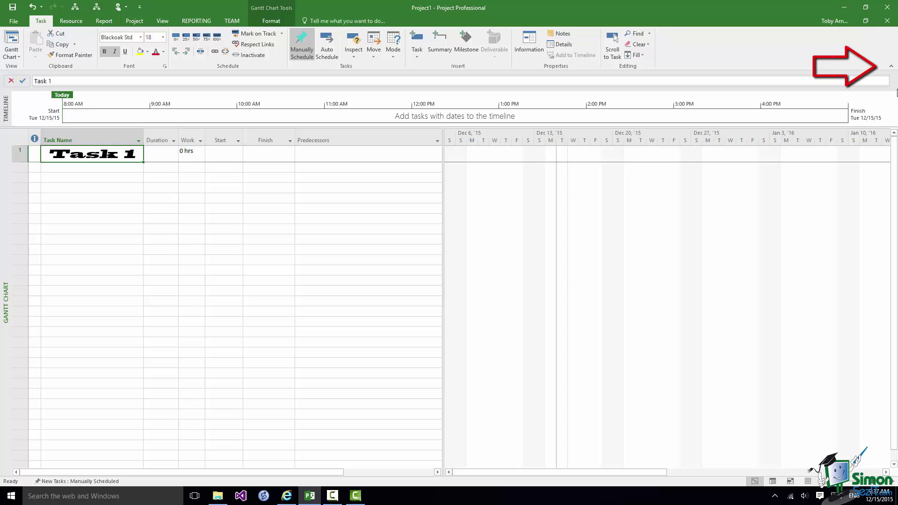
# Step: Collapse the ribbon to tab names only, then pop the Task tab open
pyautogui.click(892, 68)
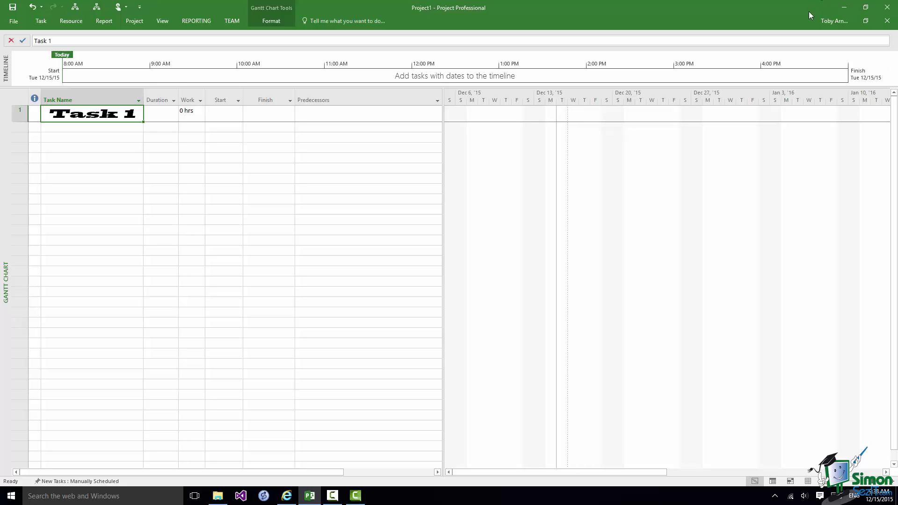
pyautogui.click(41, 22)
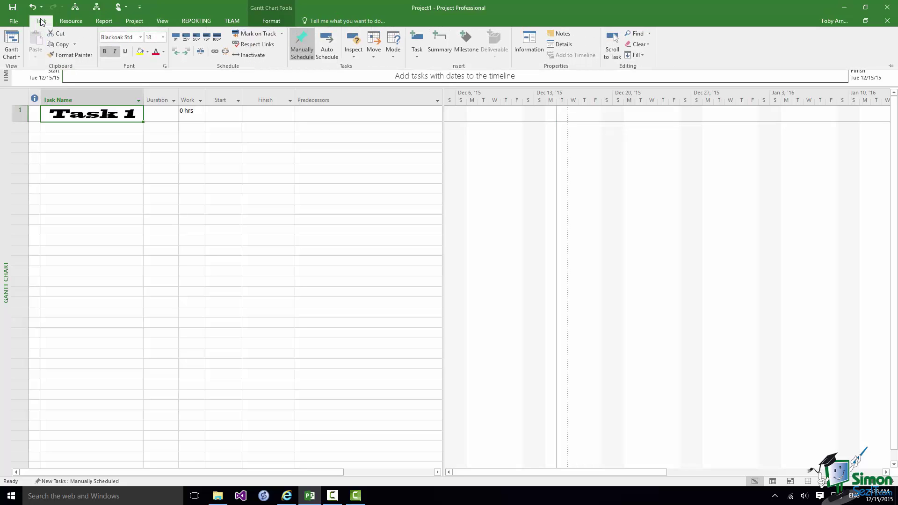
# Step: Try size 11 and the Adobe Hebrew font on Task 1, then undo the change
pyautogui.click(163, 37)
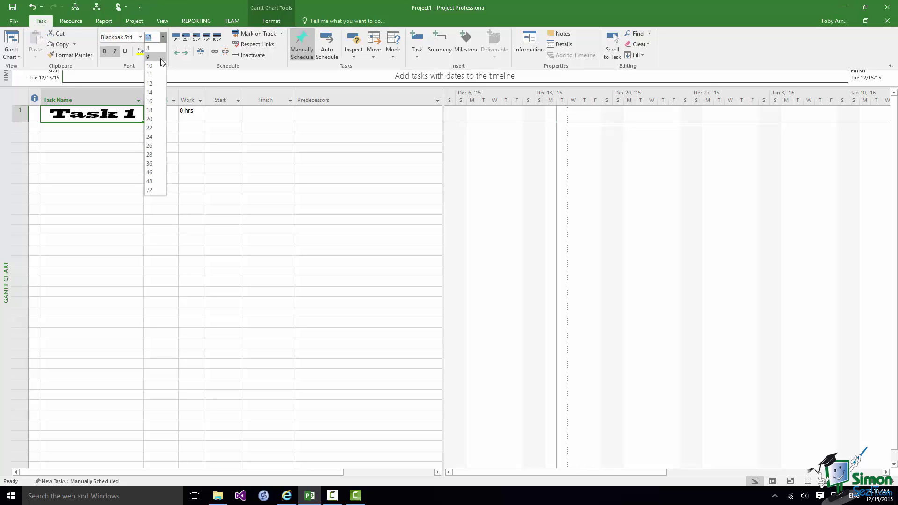
pyautogui.click(159, 76)
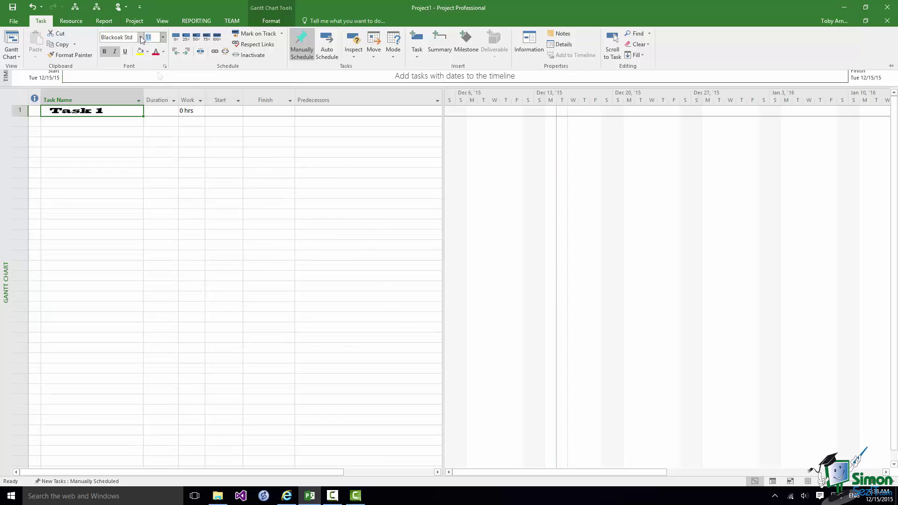
pyautogui.click(140, 38)
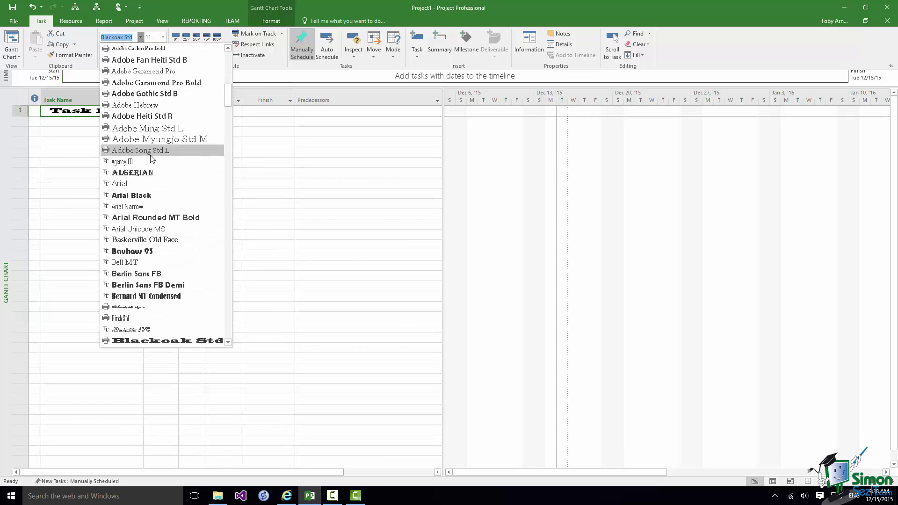
pyautogui.click(142, 105)
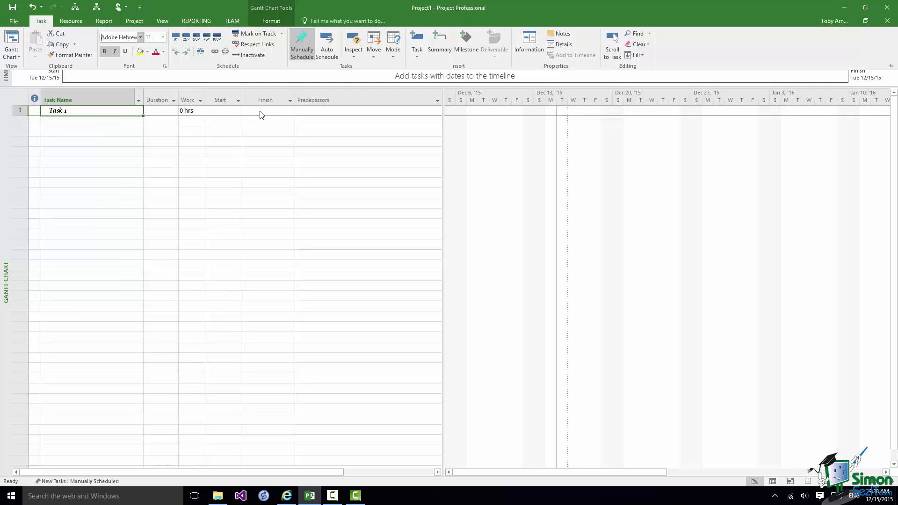
pyautogui.hotkey('ctrl', 'F1')
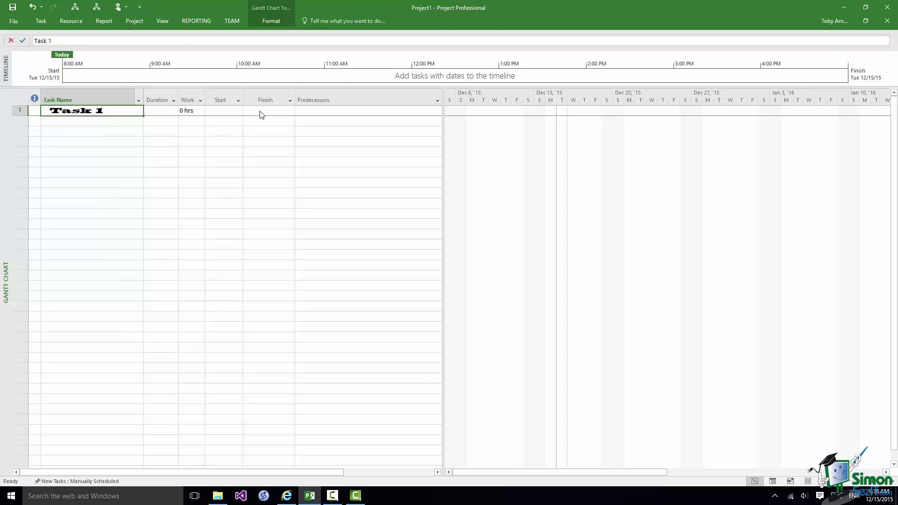
pyautogui.hotkey('ctrl', 'z')
pyautogui.hotkey('ctrl', 'z')
pyautogui.hotkey('ctrl', 'z')
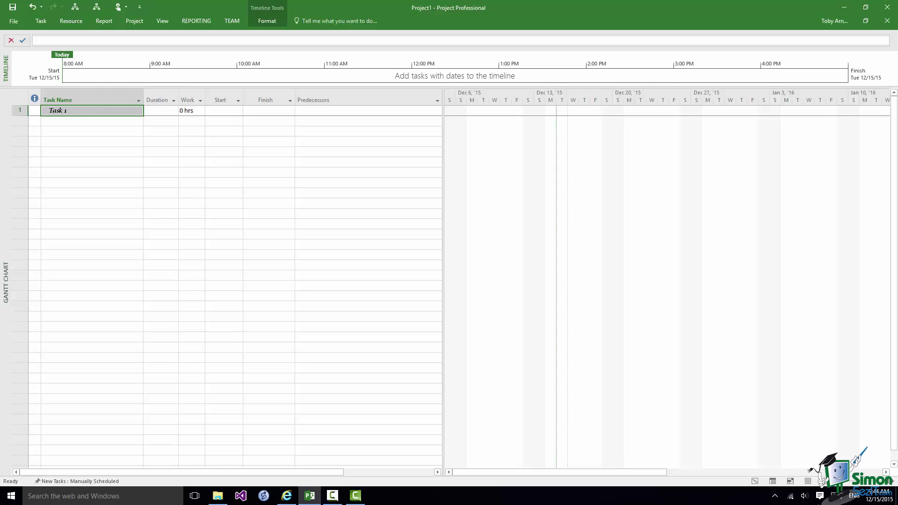
# Step: Cycle through the Task, Resource and Project tabs to reach the View tab
pyautogui.click(42, 22)
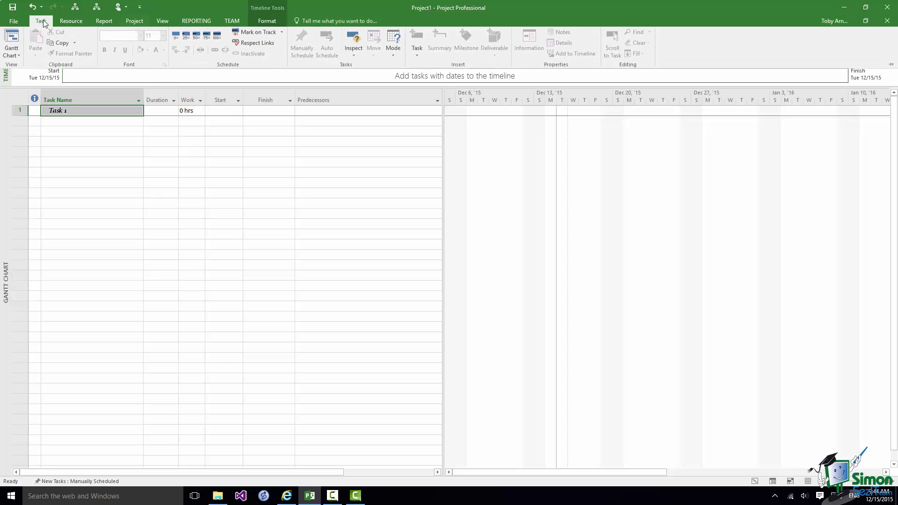
pyautogui.click(71, 22)
pyautogui.click(134, 23)
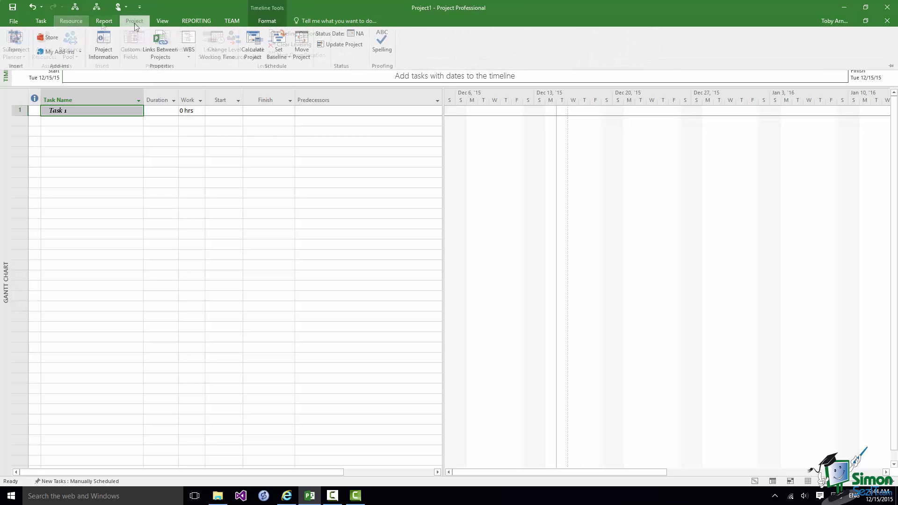
pyautogui.click(161, 23)
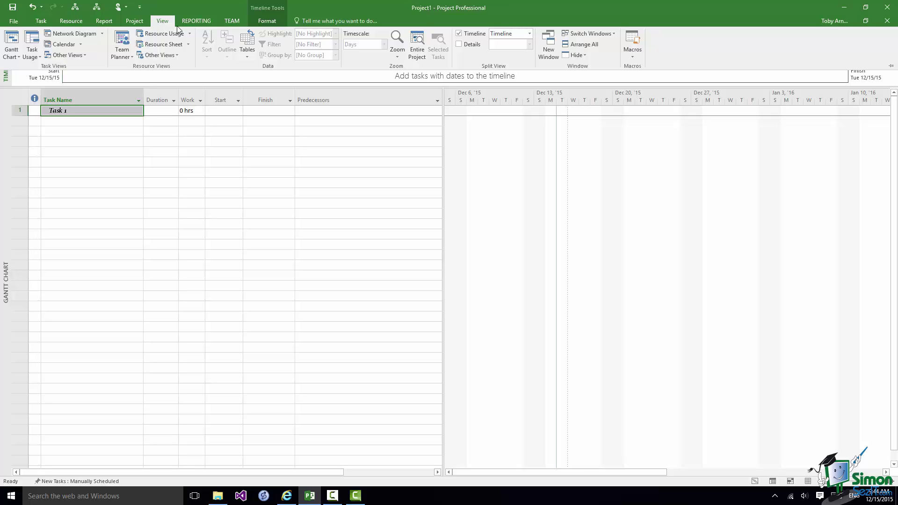
# Step: Uncheck Collapse the Ribbon from the ribbon's right-click menu
pyautogui.rightClick(768, 47)
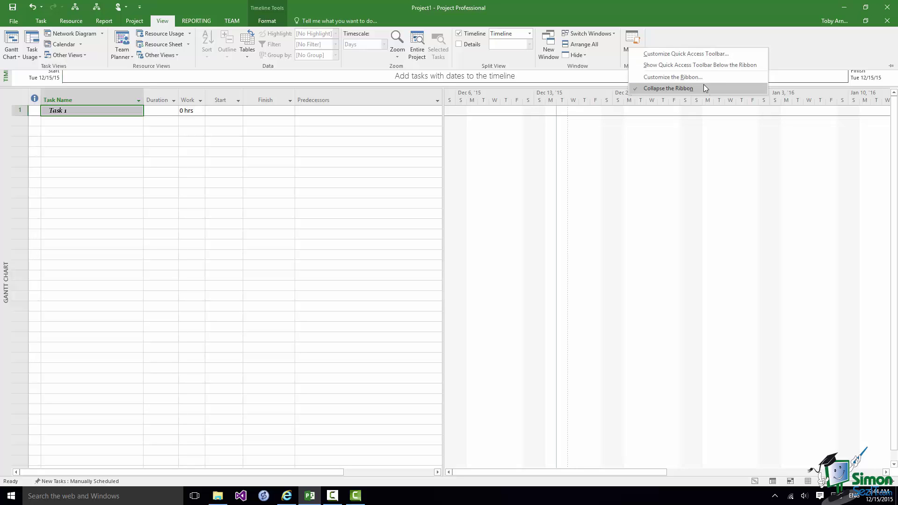
pyautogui.click(648, 88)
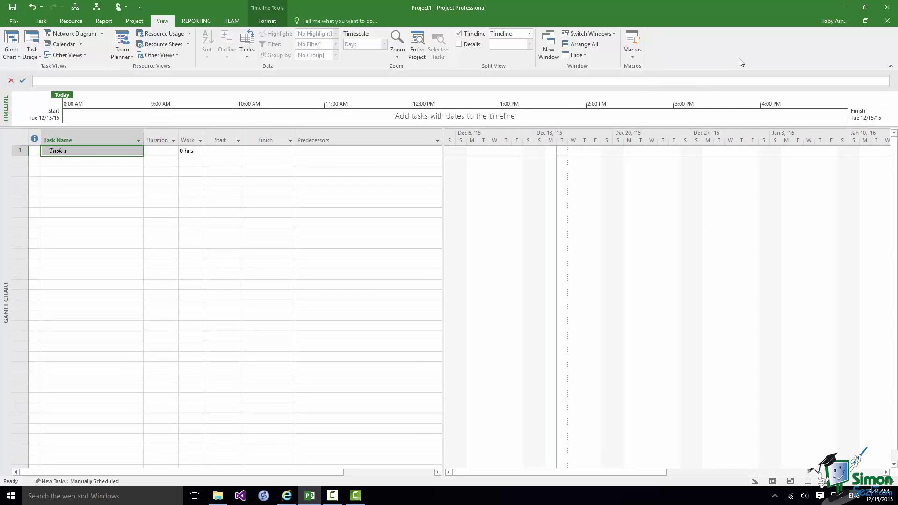
pyautogui.click(104, 21)
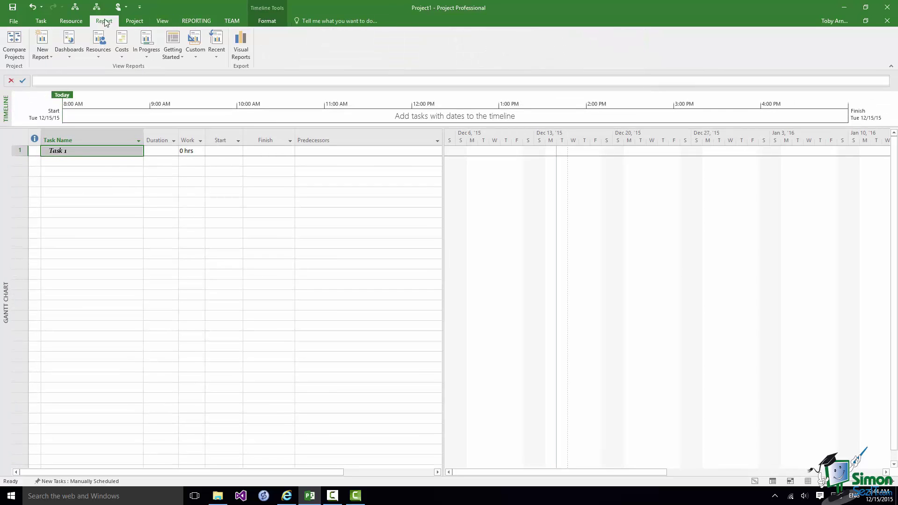
pyautogui.click(72, 21)
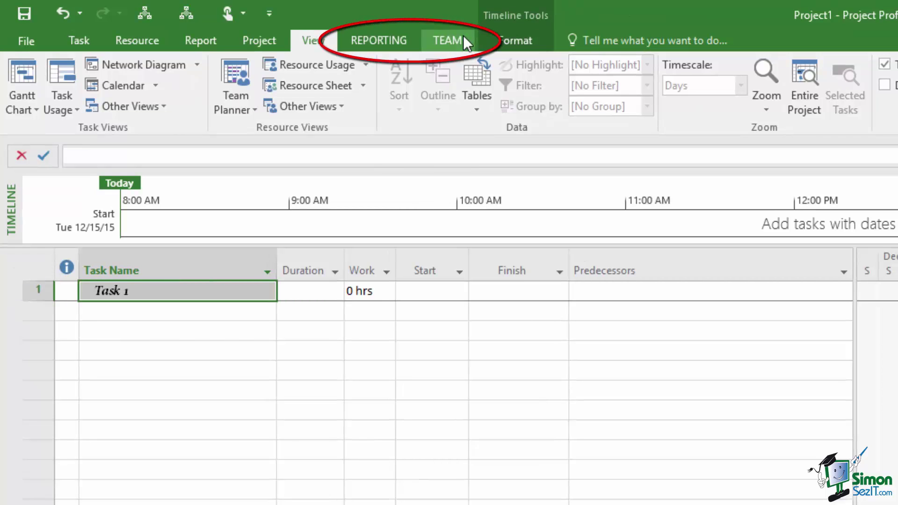
pyautogui.click(380, 38)
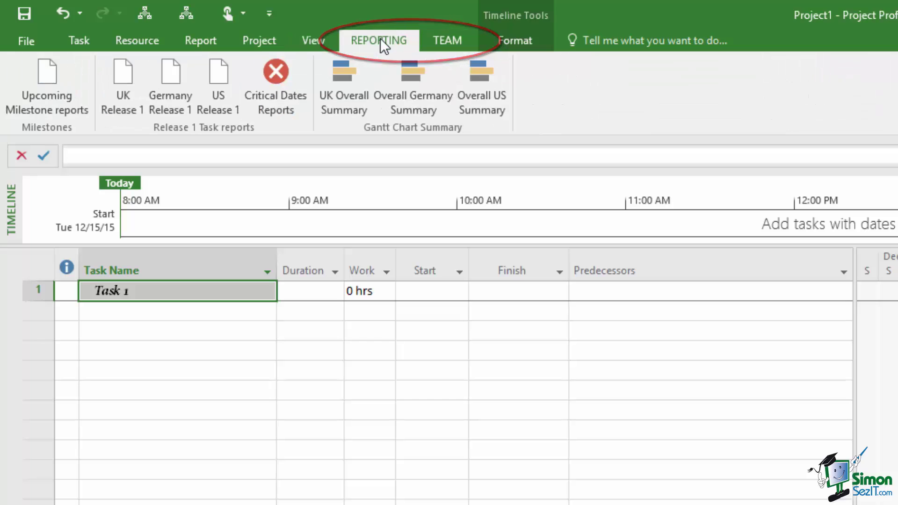
pyautogui.click(437, 44)
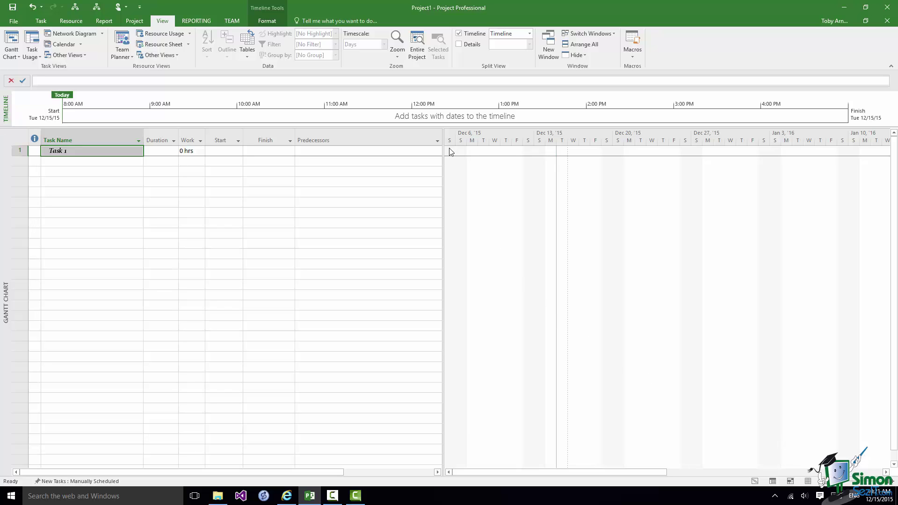
pyautogui.click(141, 8)
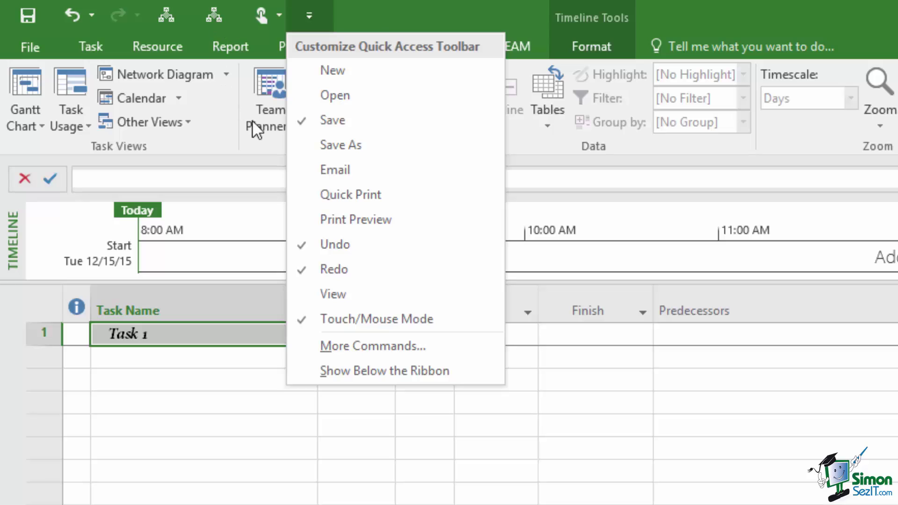
pyautogui.click(357, 192)
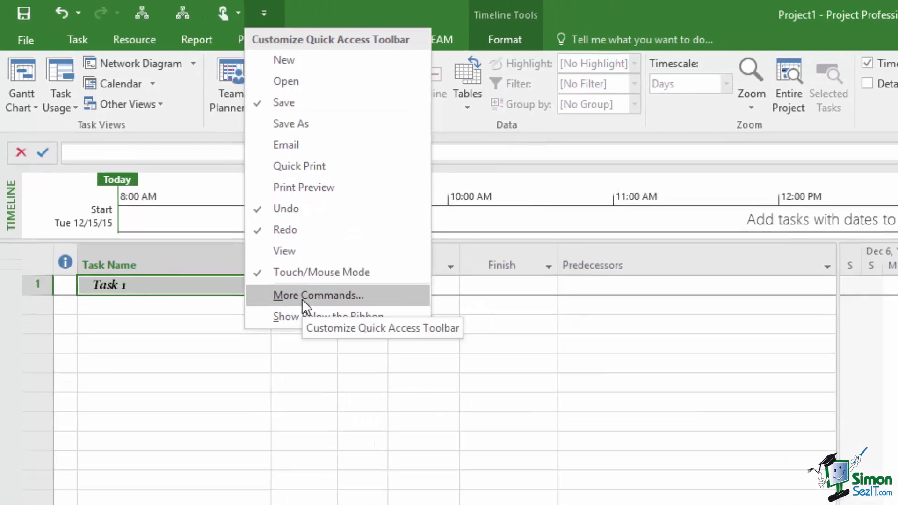
# Step: Set Choose commands from to All Commands and scroll the list toward Bold
pyautogui.press('Escape')
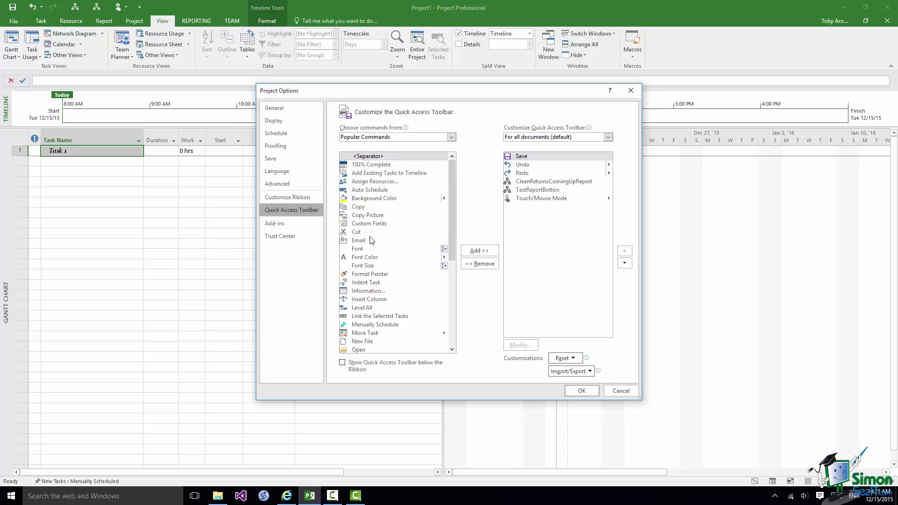
pyautogui.click(452, 136)
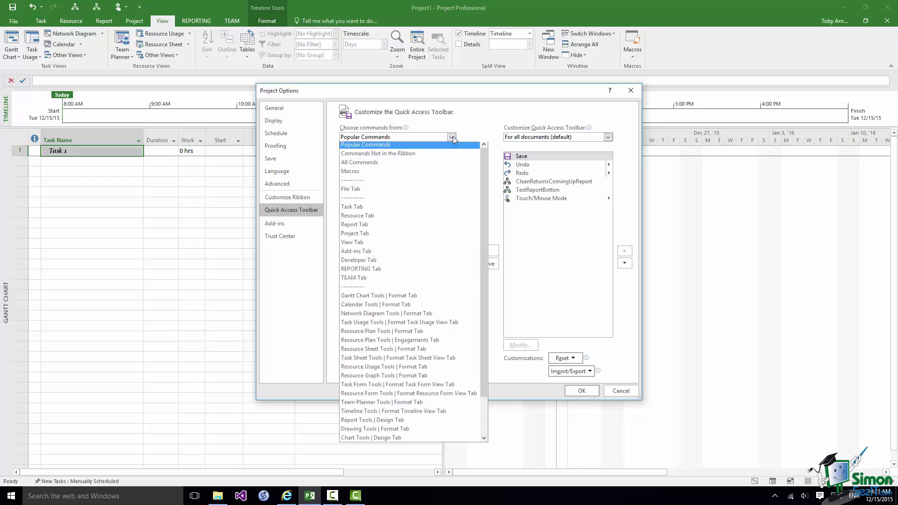
pyautogui.press('Escape')
pyautogui.click(373, 163)
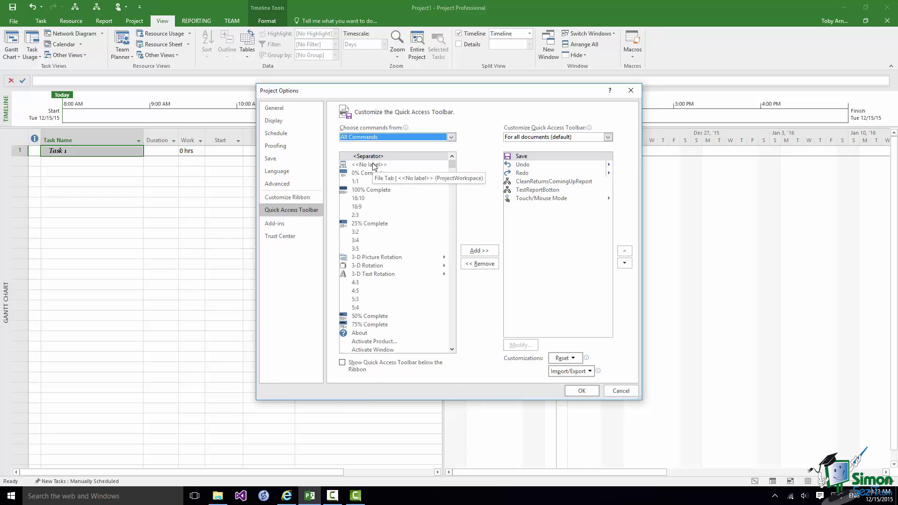
pyautogui.moveTo(453, 161)
pyautogui.mouseDown()
pyautogui.moveTo(450, 200)
pyautogui.moveTo(452, 175)
pyautogui.mouseUp()
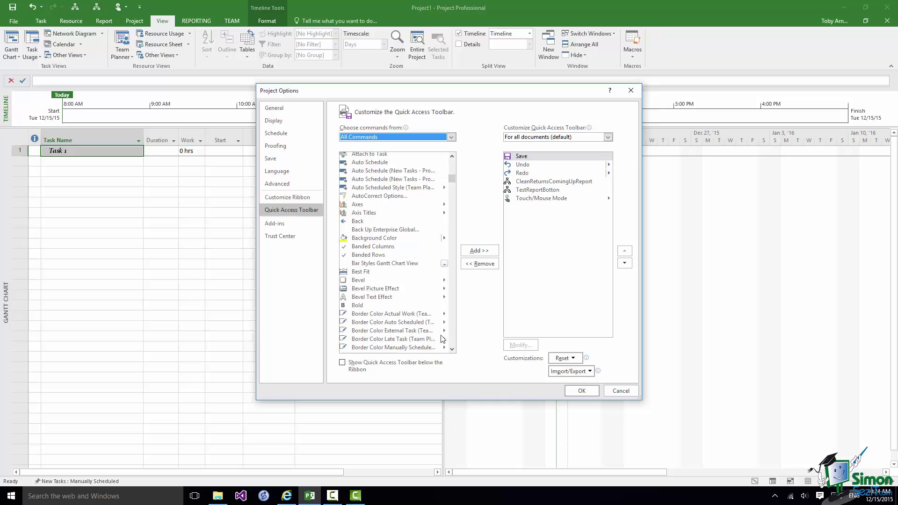
# Step: Add Bold to the Quick Access Toolbar list and move it below Redo
pyautogui.click(358, 306)
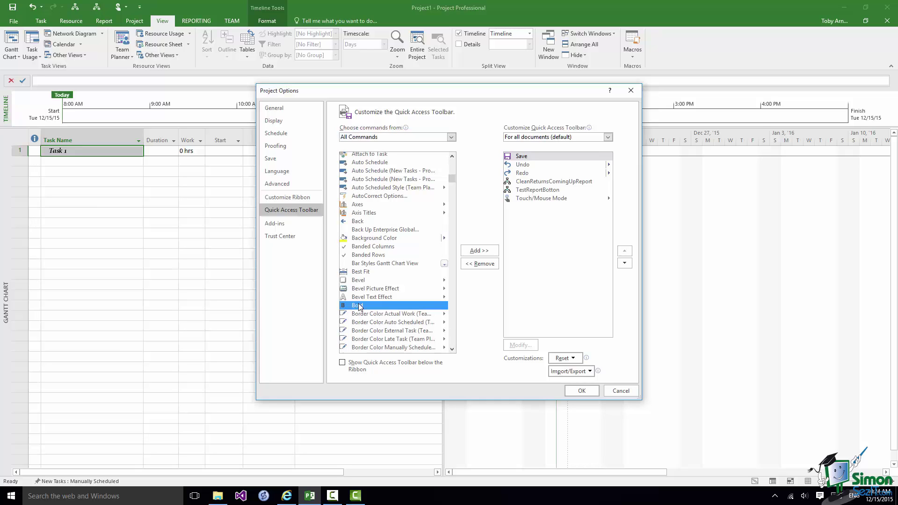
pyautogui.click(479, 251)
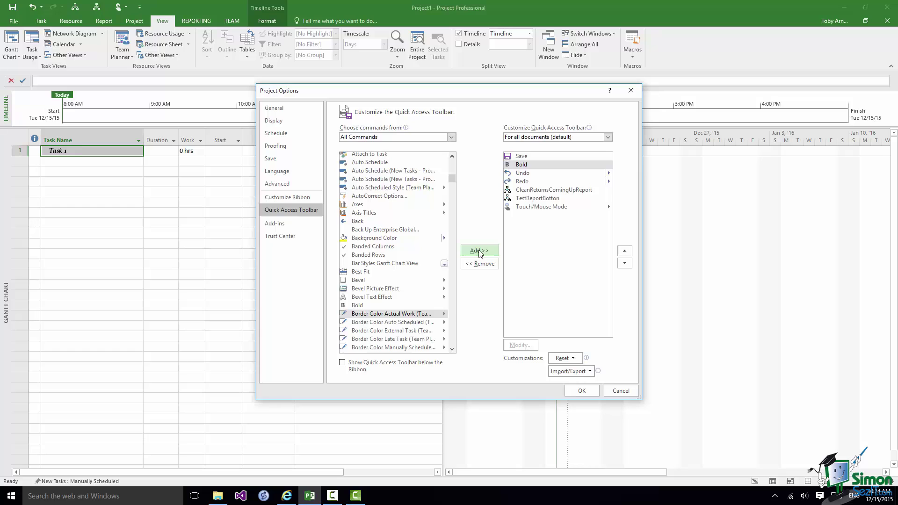
pyautogui.click(529, 165)
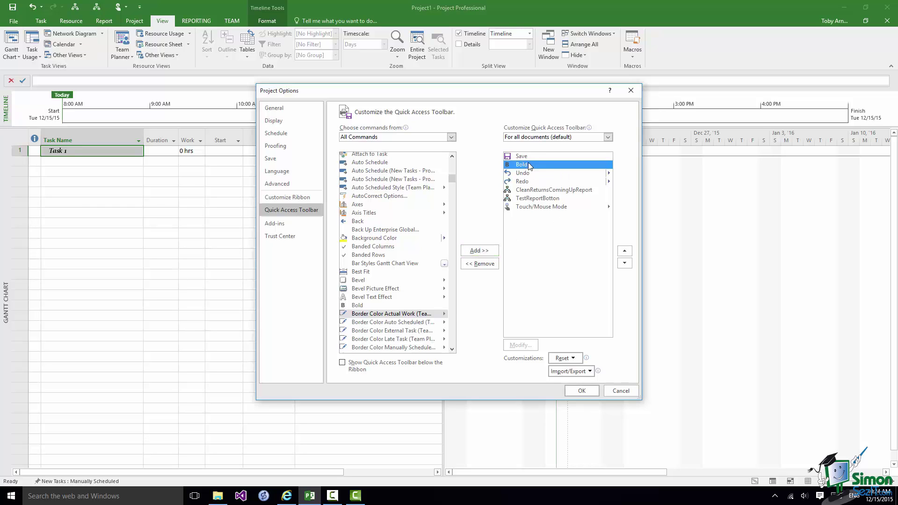
pyautogui.click(623, 264)
pyautogui.click(623, 263)
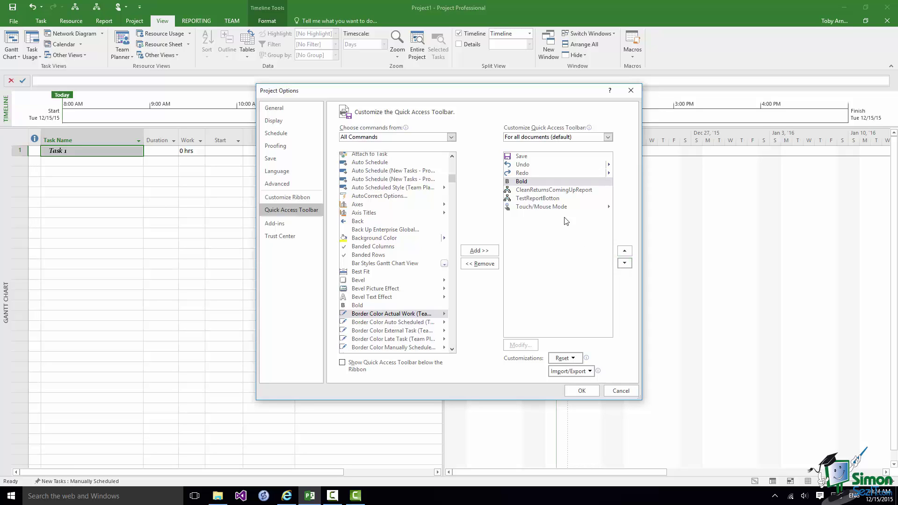
# Step: Remove CleanReturnsComingUpReport and TestReportBotton from the toolbar list
pyautogui.click(548, 190)
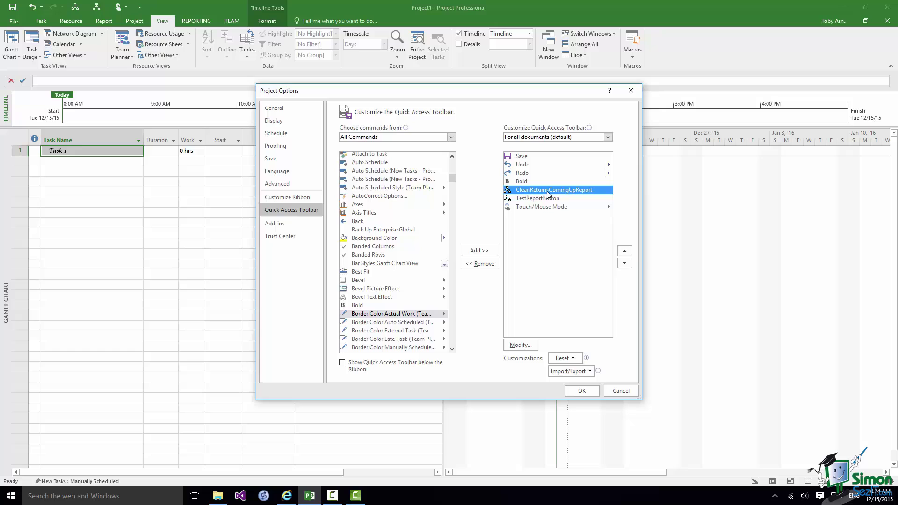
pyautogui.click(480, 265)
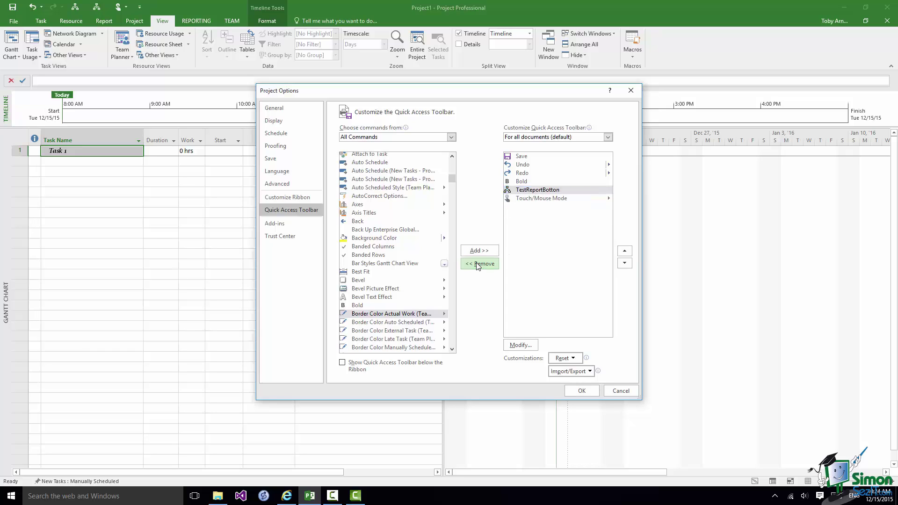
pyautogui.click(515, 192)
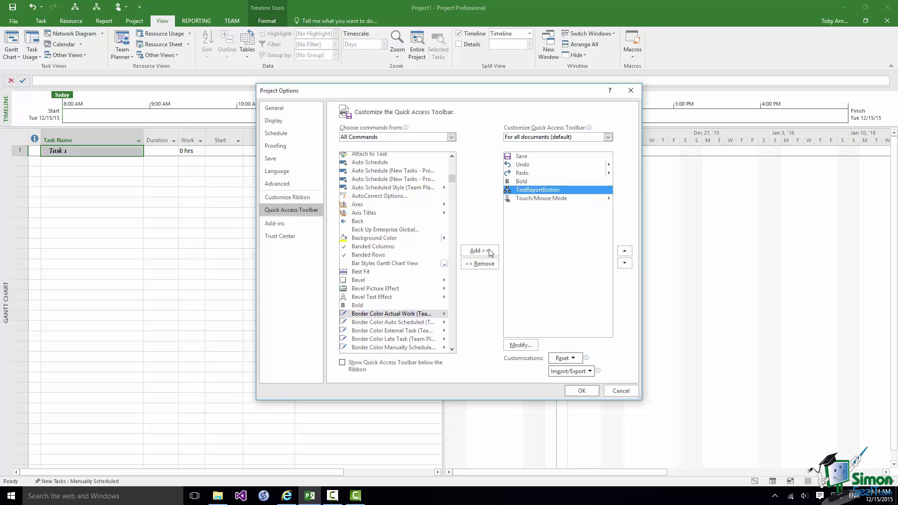
pyautogui.click(482, 264)
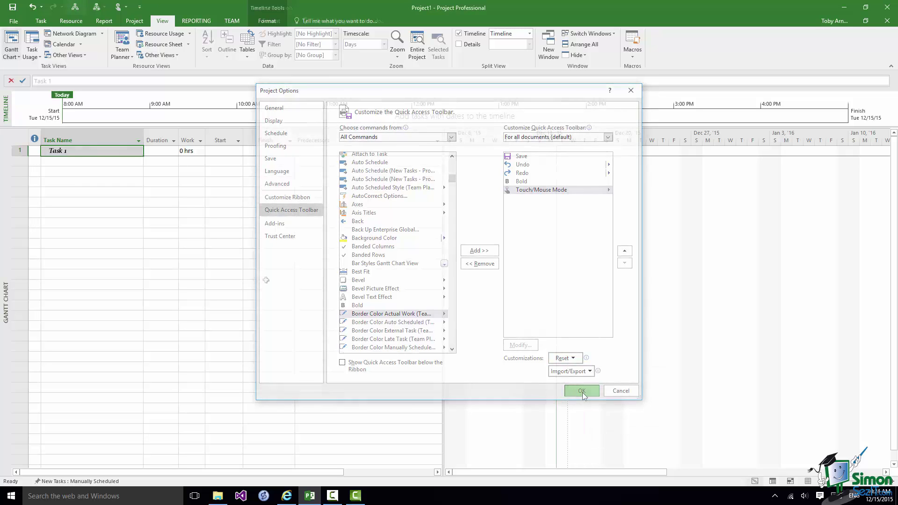
# Step: Apply the Quick Access Toolbar change, then toggle the new Bold button off and on for Task 1
pyautogui.click(582, 392)
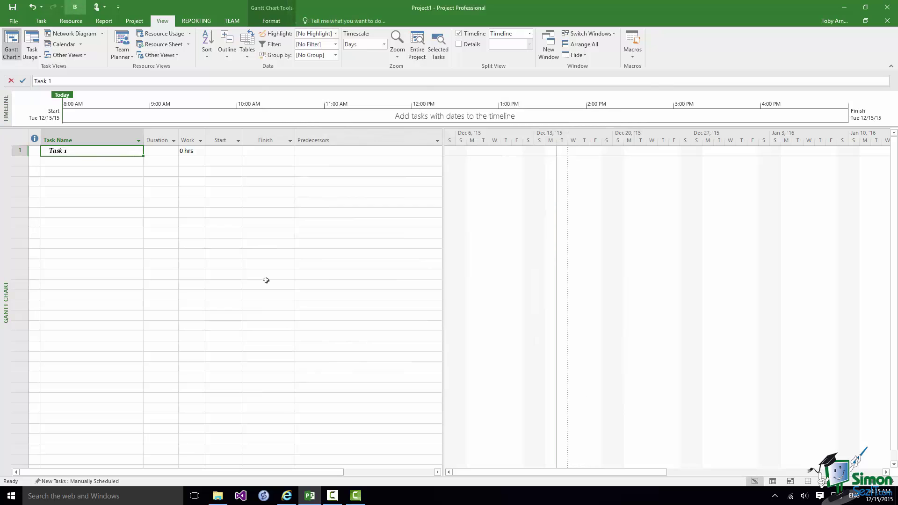
pyautogui.click(75, 7)
pyautogui.click(80, 7)
pyautogui.click(119, 6)
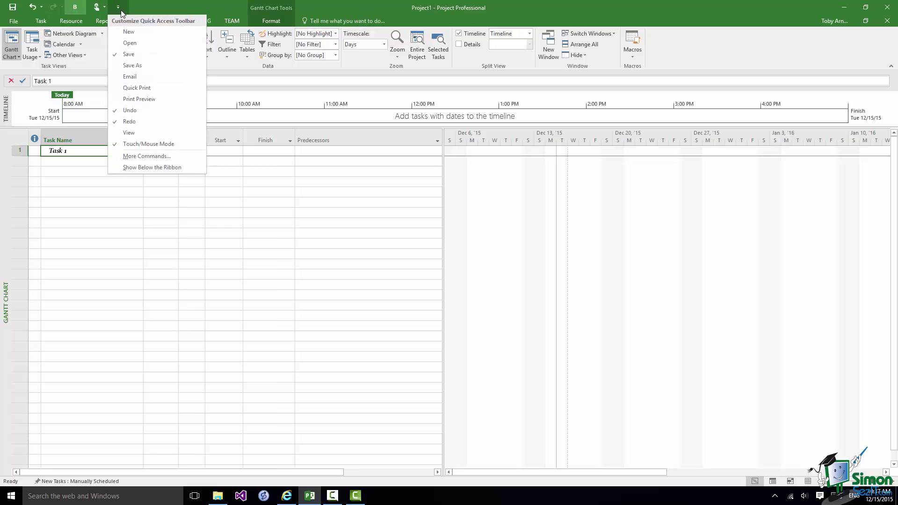
pyautogui.click(152, 166)
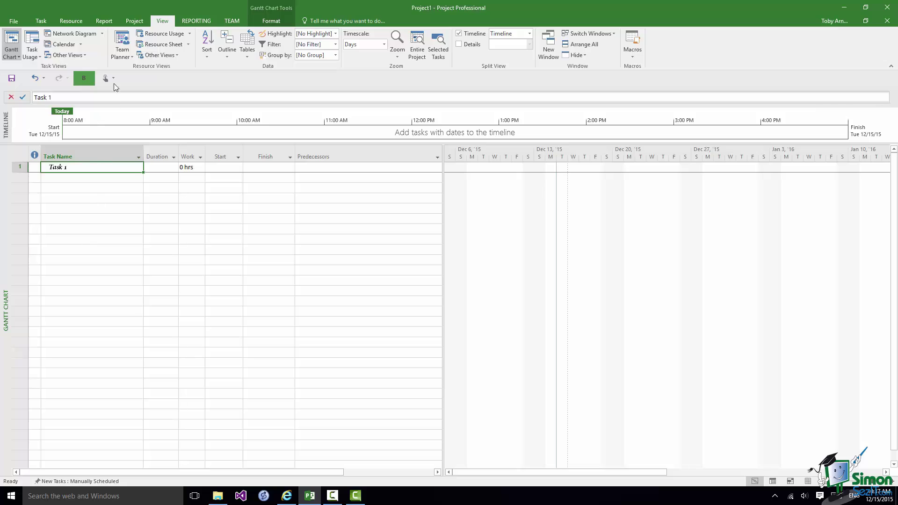
pyautogui.click(129, 78)
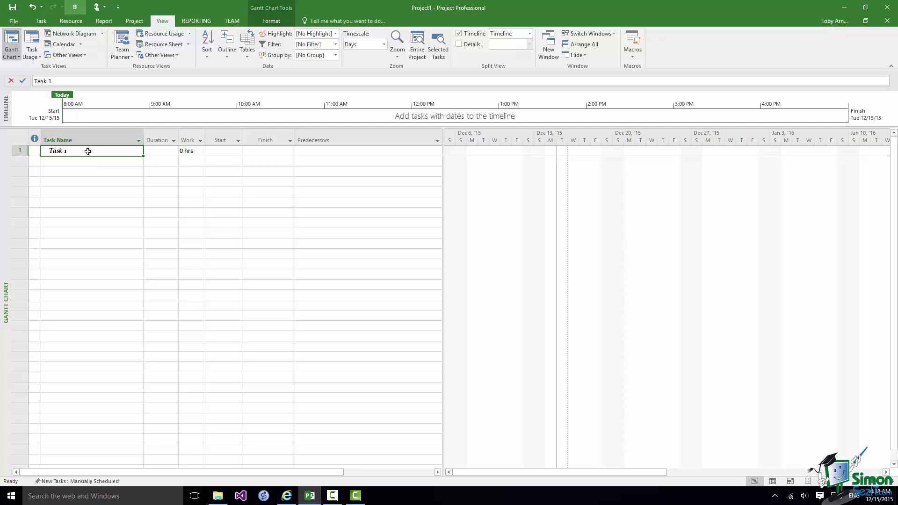
pyautogui.rightClick(87, 151)
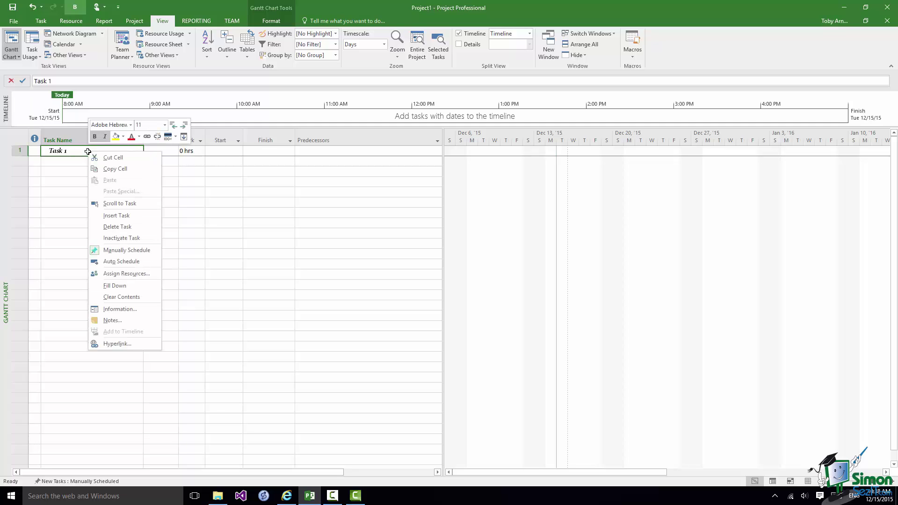